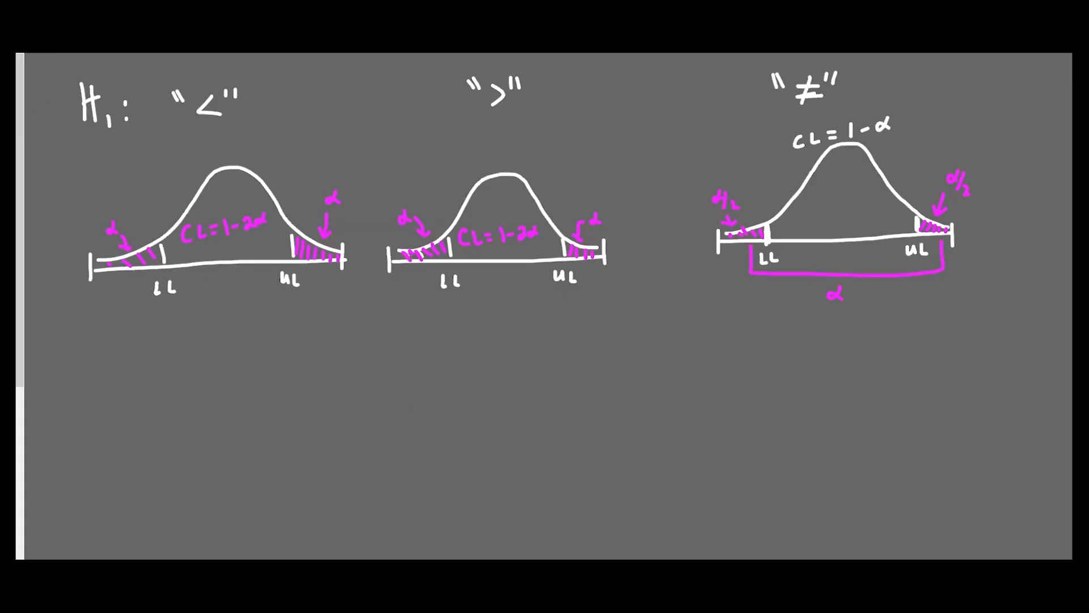
- On a fresh blank page, begin the example label with a magenta 'e'
{"action": "left_click_drag", "start_coordinate": [45, 96], "coordinate": [80, 112]}
- Finish the underlined 'ex.' heading and write H0: p = 0.5 below it
{"action": "mouse_move", "coordinate": [81, 91]}
{"action": "left_mouse_down"}
{"action": "mouse_move", "coordinate": [66, 115]}
{"action": "mouse_move", "coordinate": [90, 114]}
{"action": "left_mouse_up"}
{"action": "left_click", "coordinate": [93, 113]}
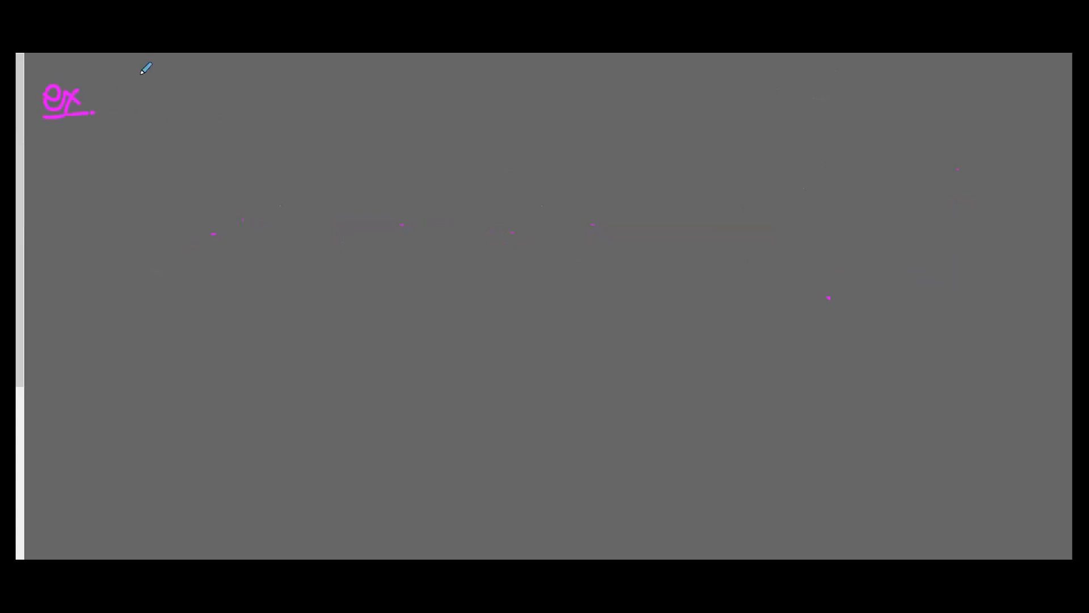
{"action": "left_click_drag", "start_coordinate": [124, 81], "coordinate": [125, 114]}
{"action": "mouse_move", "coordinate": [129, 95]}
{"action": "left_mouse_down"}
{"action": "mouse_move", "coordinate": [141, 113]}
{"action": "mouse_move", "coordinate": [129, 95]}
{"action": "mouse_move", "coordinate": [200, 120]}
{"action": "left_mouse_up"}
{"action": "left_click", "coordinate": [170, 96]}
{"action": "left_click", "coordinate": [171, 109]}
{"action": "mouse_move", "coordinate": [197, 93]}
{"action": "left_mouse_down"}
{"action": "mouse_move", "coordinate": [198, 106]}
{"action": "mouse_move", "coordinate": [236, 95]}
{"action": "left_mouse_up"}
{"action": "mouse_move", "coordinate": [226, 102]}
{"action": "left_mouse_down"}
{"action": "mouse_move", "coordinate": [260, 92]}
{"action": "mouse_move", "coordinate": [282, 103]}
{"action": "left_mouse_up"}
{"action": "left_click", "coordinate": [272, 100]}
{"action": "left_click_drag", "start_coordinate": [285, 86], "coordinate": [293, 86]}
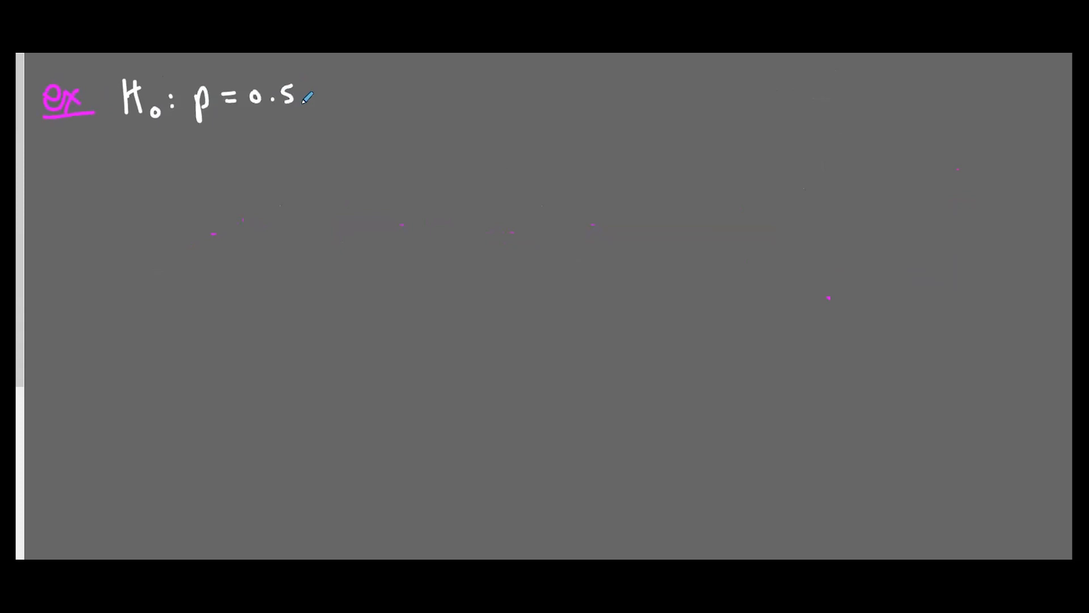
- Write the alternative hypothesis H1: p ≠ 0.5 under the H0 line
{"action": "mouse_move", "coordinate": [130, 150]}
{"action": "left_mouse_down"}
{"action": "mouse_move", "coordinate": [131, 180]}
{"action": "mouse_move", "coordinate": [149, 164]}
{"action": "left_mouse_up"}
{"action": "mouse_move", "coordinate": [149, 149]}
{"action": "left_mouse_down"}
{"action": "mouse_move", "coordinate": [151, 180]}
{"action": "mouse_move", "coordinate": [160, 182]}
{"action": "left_mouse_up"}
{"action": "left_click", "coordinate": [179, 155]}
{"action": "left_click", "coordinate": [179, 170]}
{"action": "left_click_drag", "start_coordinate": [208, 148], "coordinate": [210, 183]}
{"action": "mouse_move", "coordinate": [209, 152]}
{"action": "left_mouse_down"}
{"action": "mouse_move", "coordinate": [211, 165]}
{"action": "mouse_move", "coordinate": [250, 155]}
{"action": "left_mouse_up"}
{"action": "mouse_move", "coordinate": [234, 165]}
{"action": "left_mouse_down"}
{"action": "mouse_move", "coordinate": [264, 148]}
{"action": "mouse_move", "coordinate": [294, 163]}
{"action": "left_mouse_up"}
{"action": "left_click", "coordinate": [282, 160]}
{"action": "left_click_drag", "start_coordinate": [296, 145], "coordinate": [305, 143]}
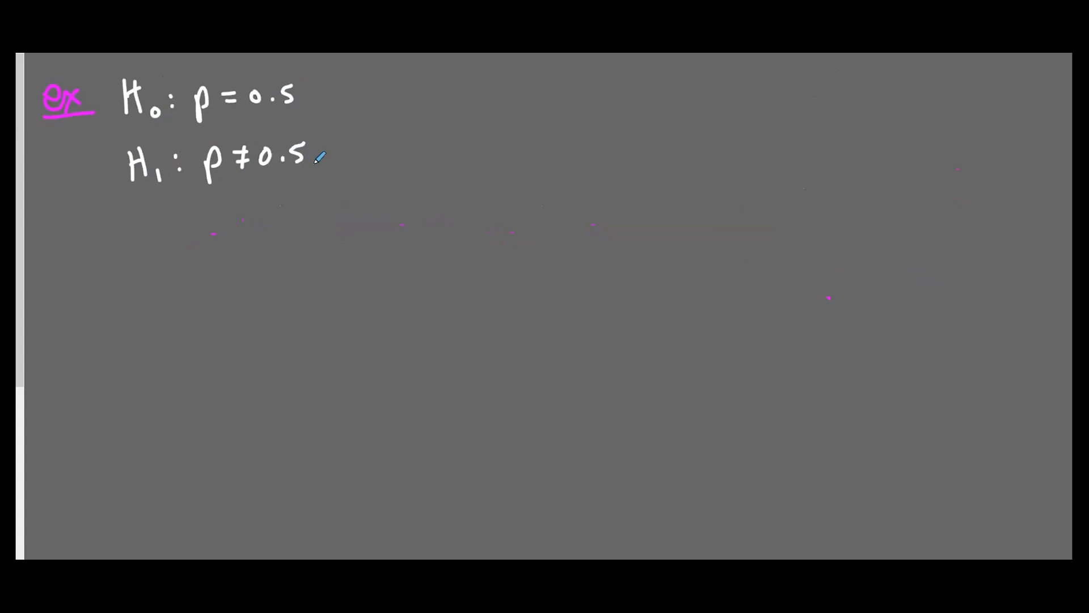
- Beside the hypotheses, write α = 0.05 and CL = 1 − 0.05 = 95%
{"action": "mouse_move", "coordinate": [416, 77]}
{"action": "left_mouse_down"}
{"action": "mouse_move", "coordinate": [419, 99]}
{"action": "mouse_move", "coordinate": [437, 89]}
{"action": "left_mouse_up"}
{"action": "mouse_move", "coordinate": [427, 96]}
{"action": "left_mouse_down"}
{"action": "mouse_move", "coordinate": [491, 81]}
{"action": "mouse_move", "coordinate": [505, 96]}
{"action": "left_mouse_up"}
{"action": "left_click", "coordinate": [473, 95]}
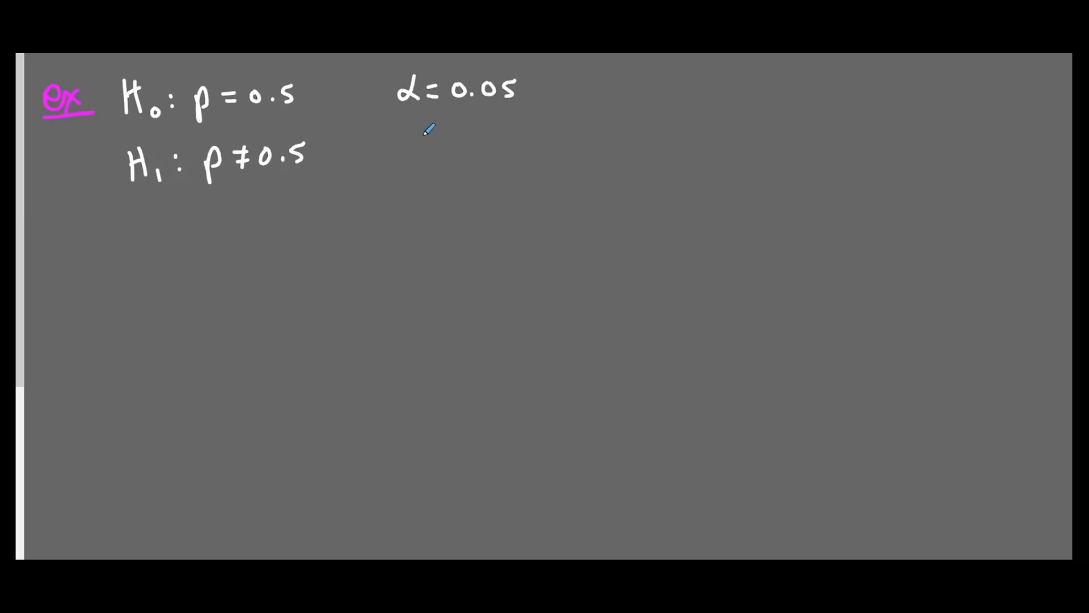
{"action": "mouse_move", "coordinate": [430, 137]}
{"action": "left_mouse_down"}
{"action": "mouse_move", "coordinate": [427, 153]}
{"action": "mouse_move", "coordinate": [452, 153]}
{"action": "left_mouse_up"}
{"action": "left_click_drag", "start_coordinate": [456, 141], "coordinate": [467, 141]}
{"action": "mouse_move", "coordinate": [457, 148]}
{"action": "left_mouse_down"}
{"action": "mouse_move", "coordinate": [485, 152]}
{"action": "mouse_move", "coordinate": [537, 132]}
{"action": "mouse_move", "coordinate": [574, 141]}
{"action": "left_mouse_up"}
{"action": "left_click", "coordinate": [548, 143]}
{"action": "mouse_move", "coordinate": [600, 133]}
{"action": "left_mouse_down"}
{"action": "mouse_move", "coordinate": [643, 142]}
{"action": "mouse_move", "coordinate": [672, 122]}
{"action": "mouse_move", "coordinate": [679, 143]}
{"action": "mouse_move", "coordinate": [689, 138]}
{"action": "left_mouse_up"}
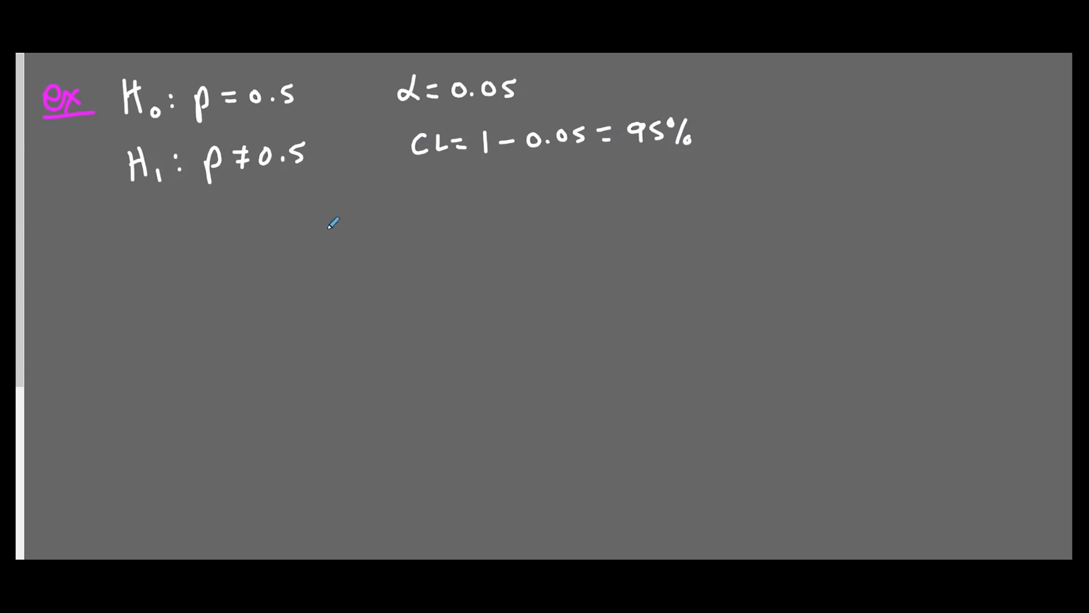
- In the Dice Weights by Color data, sample 100 values of Color into a Sample(Color) column
{"action": "mouse_move", "coordinate": [281, 585]}
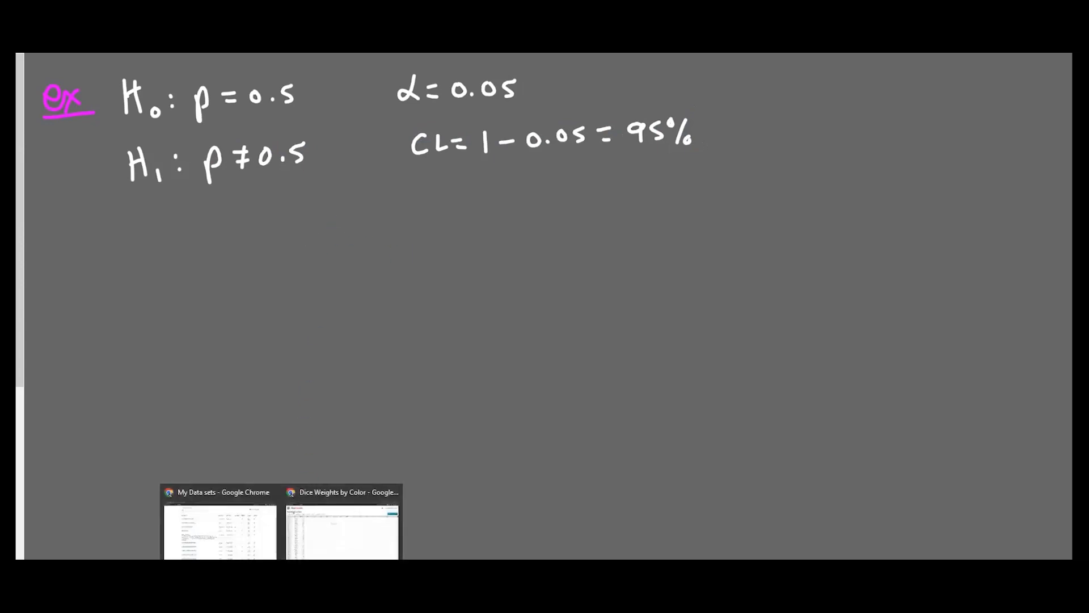
{"action": "left_click", "coordinate": [345, 542]}
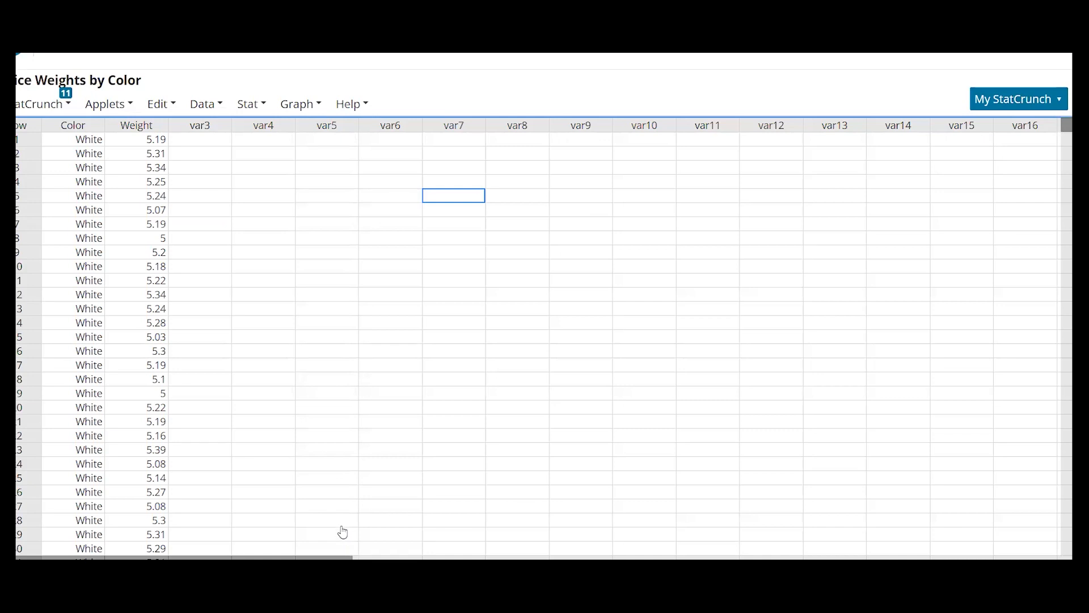
{"action": "left_click", "coordinate": [198, 105]}
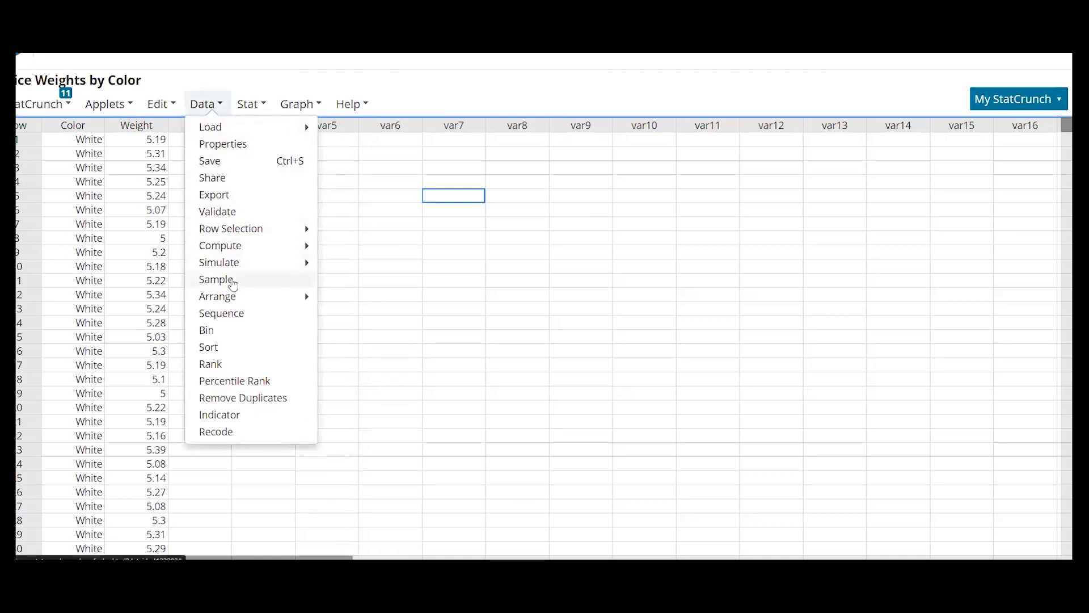
{"action": "left_click", "coordinate": [235, 278]}
{"action": "left_click", "coordinate": [385, 88]}
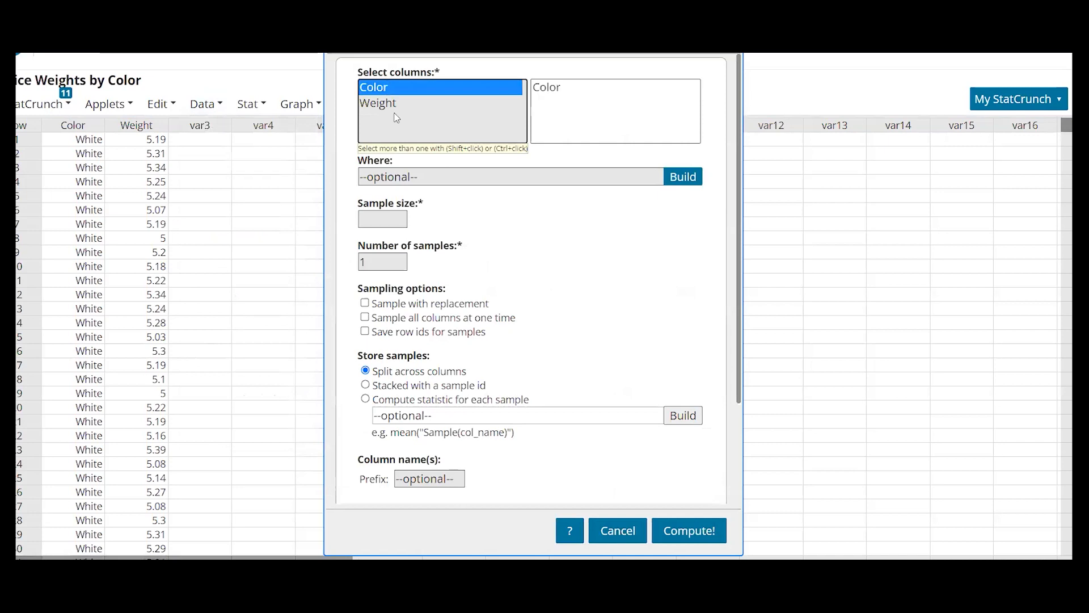
{"action": "left_click", "coordinate": [394, 219]}
{"action": "type", "text": "100"}
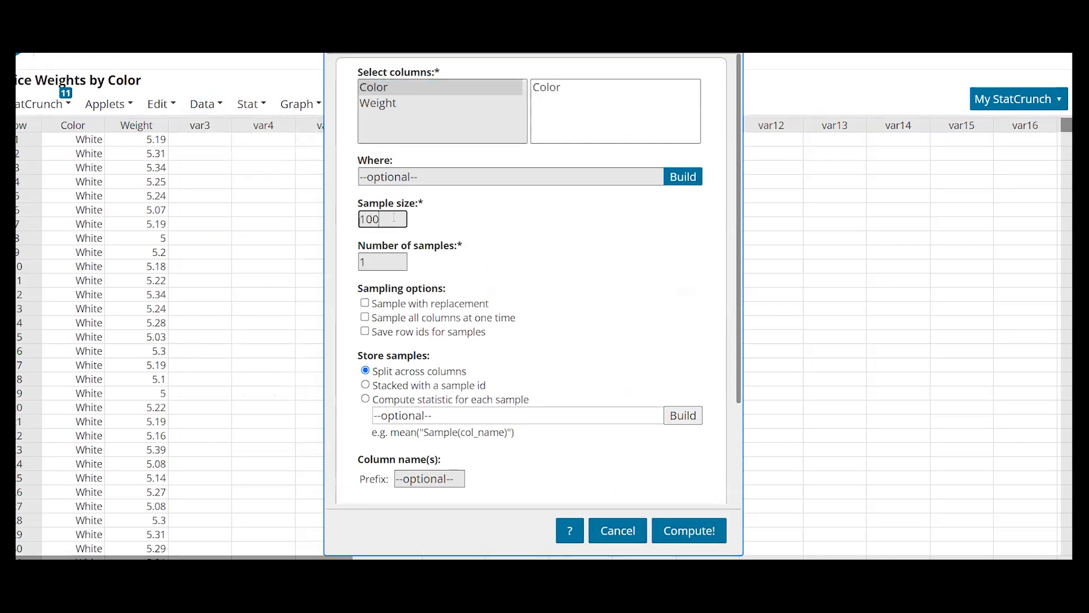
{"action": "left_click", "coordinate": [697, 534]}
{"action": "left_click", "coordinate": [872, 275]}
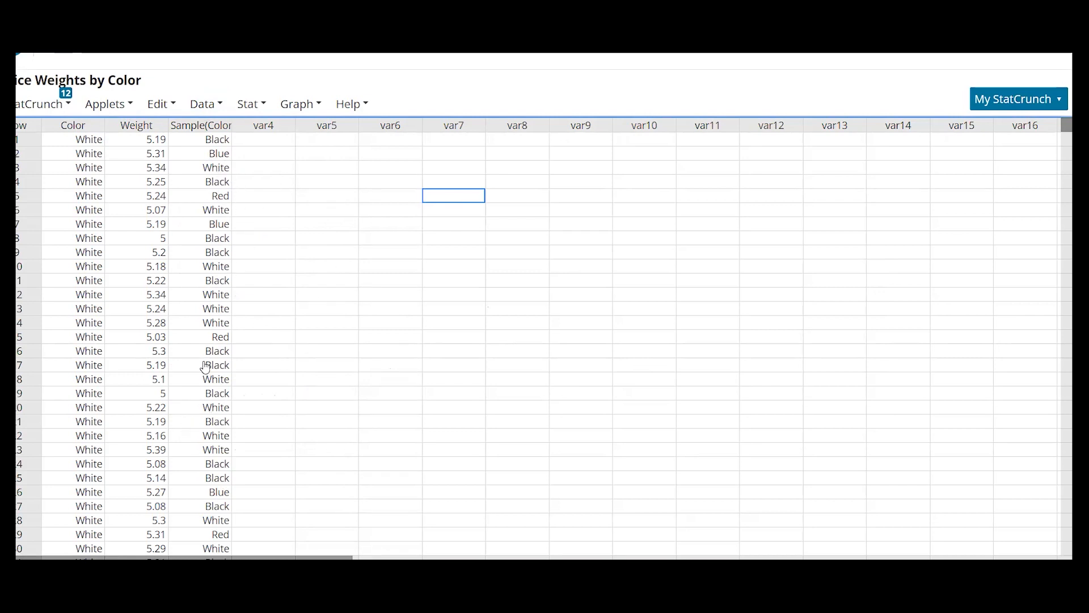
- Compute a frequency table of Sample(Color), showing White at 34 of 100
{"action": "left_click", "coordinate": [256, 106]}
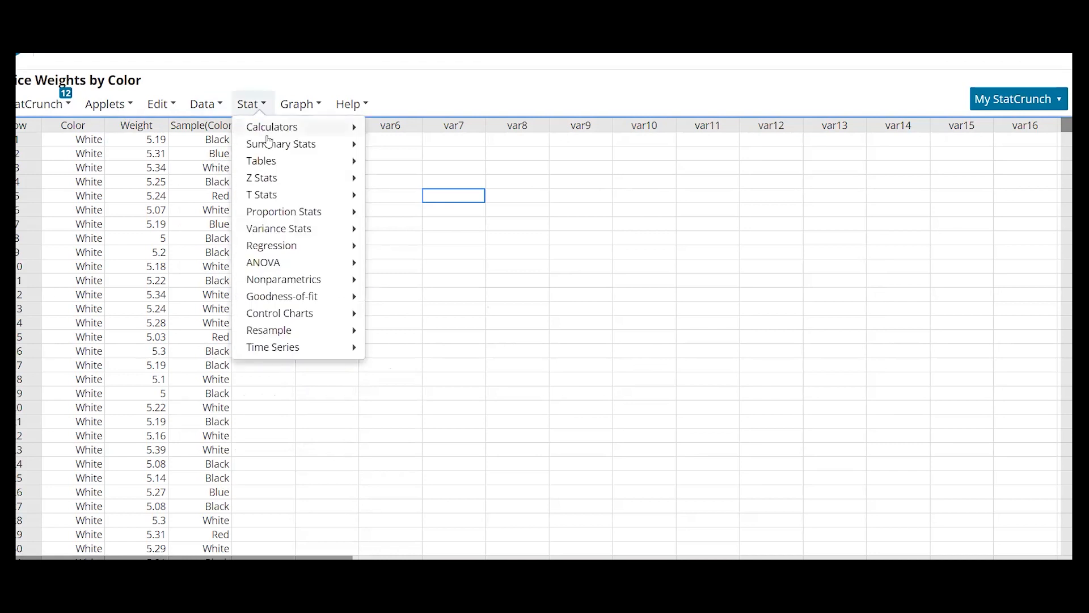
{"action": "mouse_move", "coordinate": [267, 162]}
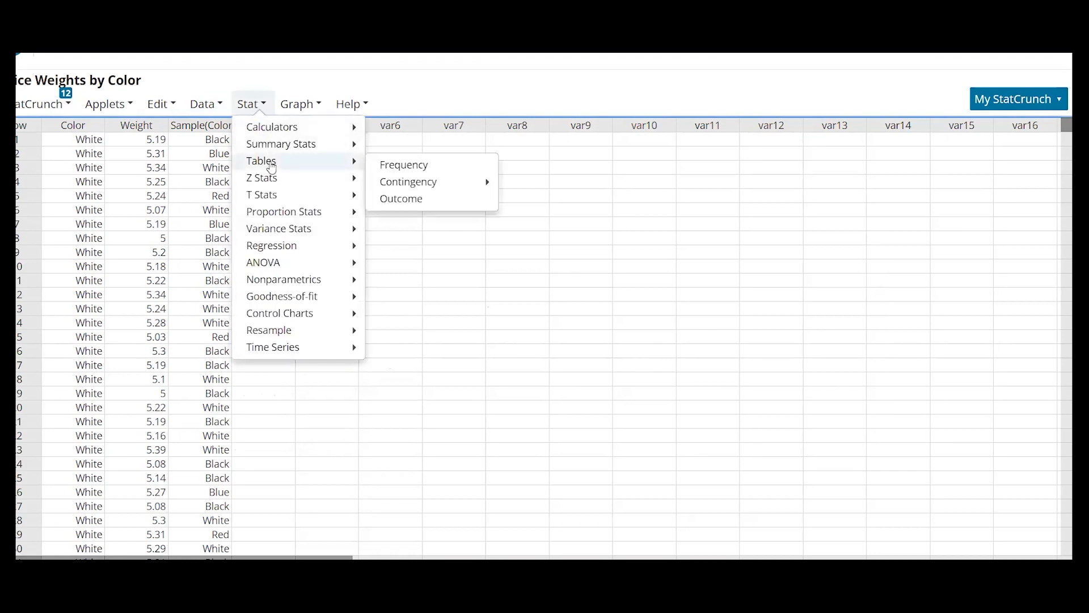
{"action": "left_click", "coordinate": [453, 165]}
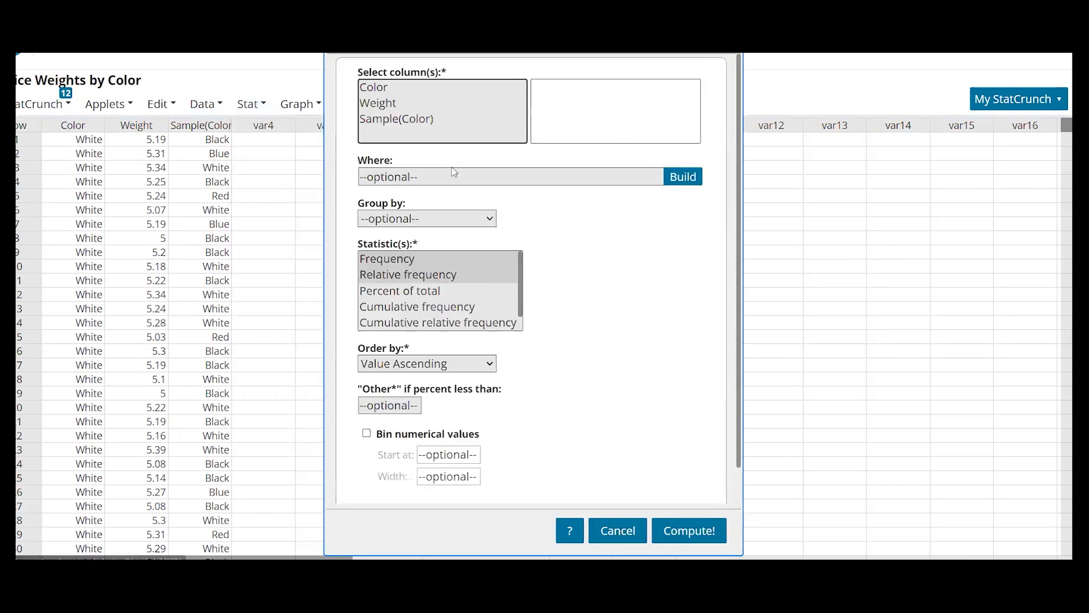
{"action": "left_click", "coordinate": [371, 121]}
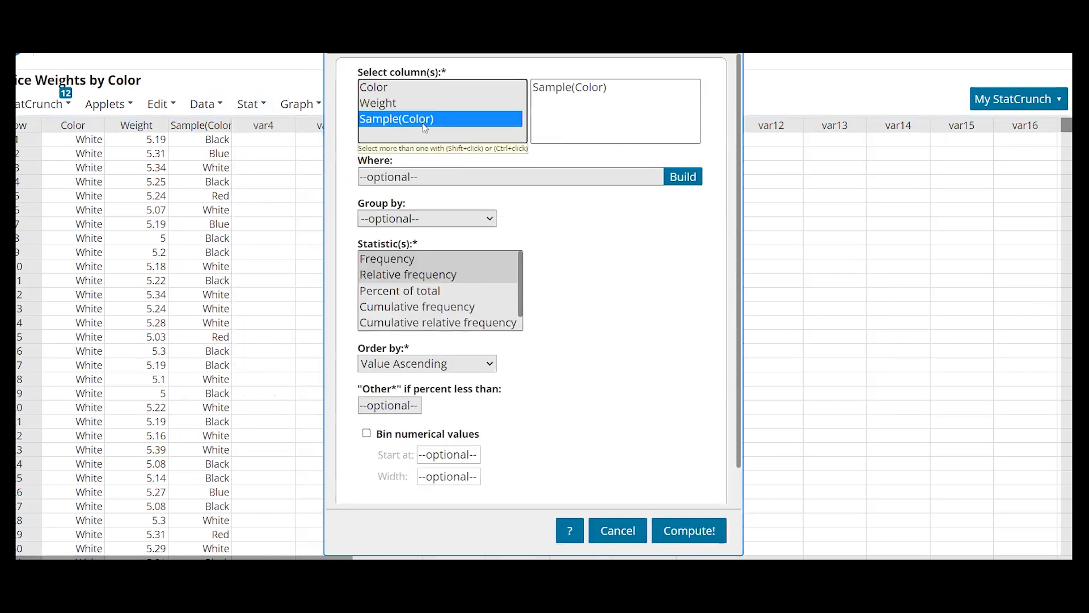
{"action": "left_click", "coordinate": [701, 533]}
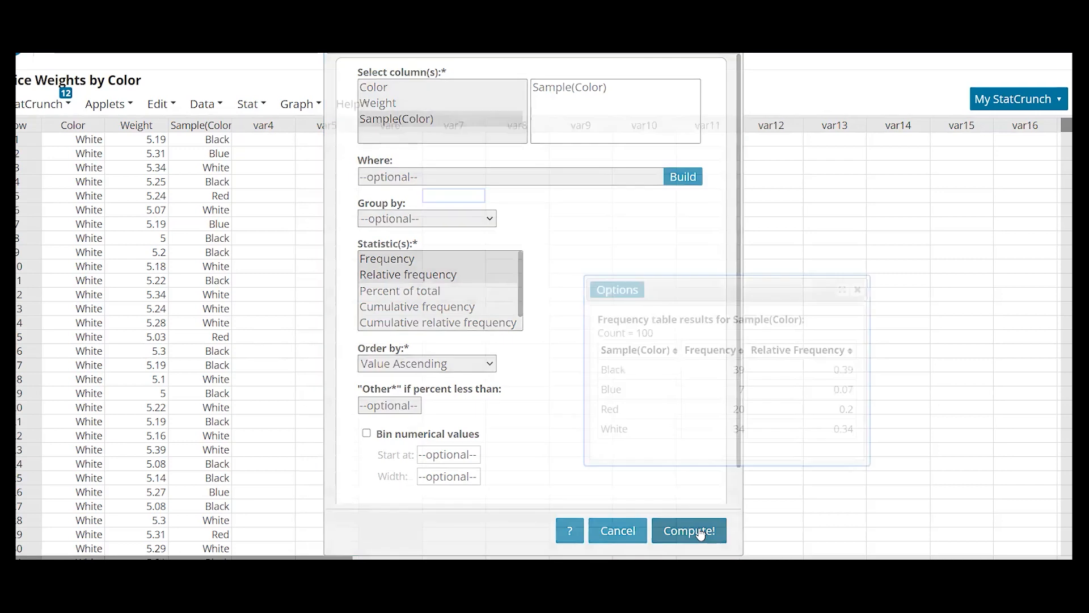
{"action": "left_click_drag", "start_coordinate": [702, 293], "coordinate": [623, 111]}
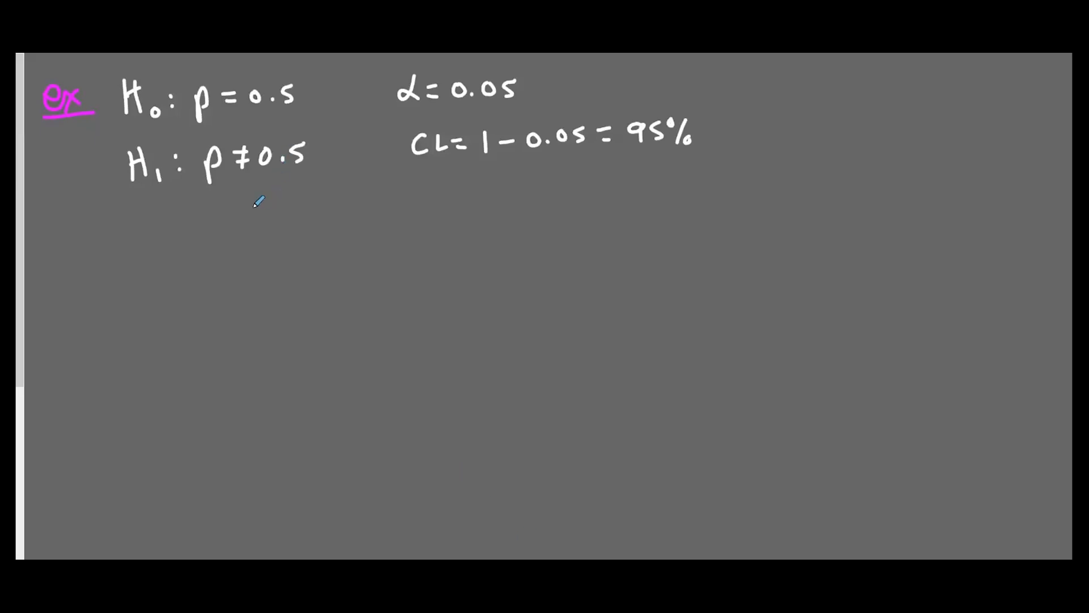
- Write p̂ = 0.34 and n = 100 under the H1 line, then return to StatCrunch
{"action": "mouse_move", "coordinate": [146, 226]}
{"action": "left_mouse_down"}
{"action": "mouse_move", "coordinate": [145, 244]}
{"action": "mouse_move", "coordinate": [153, 222]}
{"action": "mouse_move", "coordinate": [182, 222]}
{"action": "left_mouse_up"}
{"action": "mouse_move", "coordinate": [171, 231]}
{"action": "left_mouse_down"}
{"action": "mouse_move", "coordinate": [209, 219]}
{"action": "mouse_move", "coordinate": [259, 229]}
{"action": "left_mouse_up"}
{"action": "left_click", "coordinate": [220, 227]}
{"action": "left_click_drag", "start_coordinate": [296, 214], "coordinate": [309, 225]}
{"action": "left_click_drag", "start_coordinate": [318, 215], "coordinate": [329, 214]}
{"action": "left_click_drag", "start_coordinate": [319, 223], "coordinate": [338, 224]}
{"action": "left_click_drag", "start_coordinate": [341, 209], "coordinate": [353, 209]}
{"action": "mouse_move", "coordinate": [365, 208]}
{"action": "left_mouse_down"}
{"action": "mouse_move", "coordinate": [347, 212]}
{"action": "mouse_move", "coordinate": [355, 210]}
{"action": "left_mouse_up"}
{"action": "left_click_drag", "start_coordinate": [366, 208], "coordinate": [370, 211]}
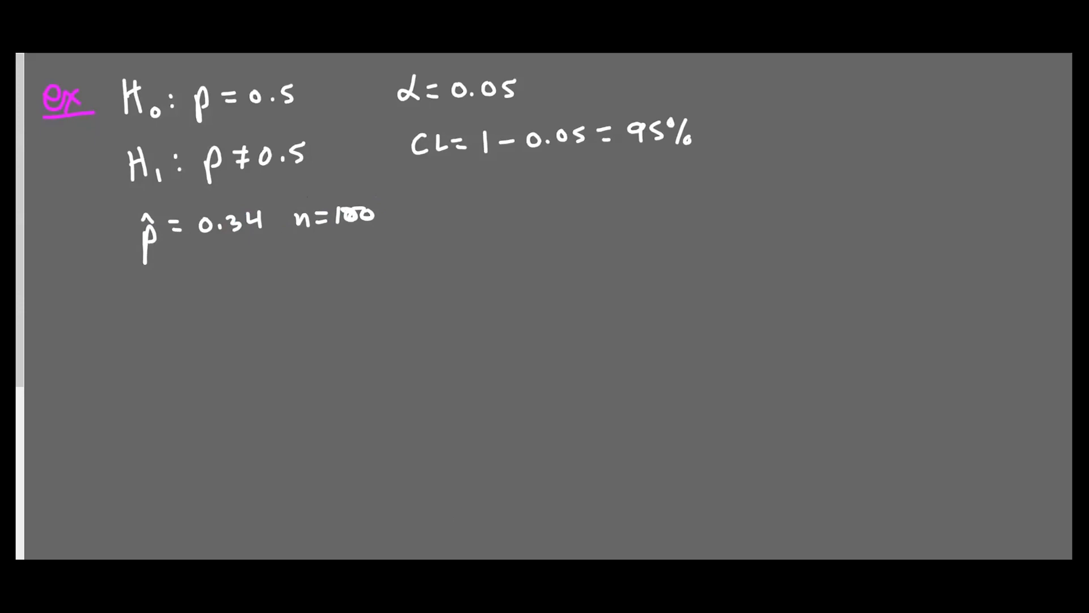
{"action": "left_click", "coordinate": [341, 516]}
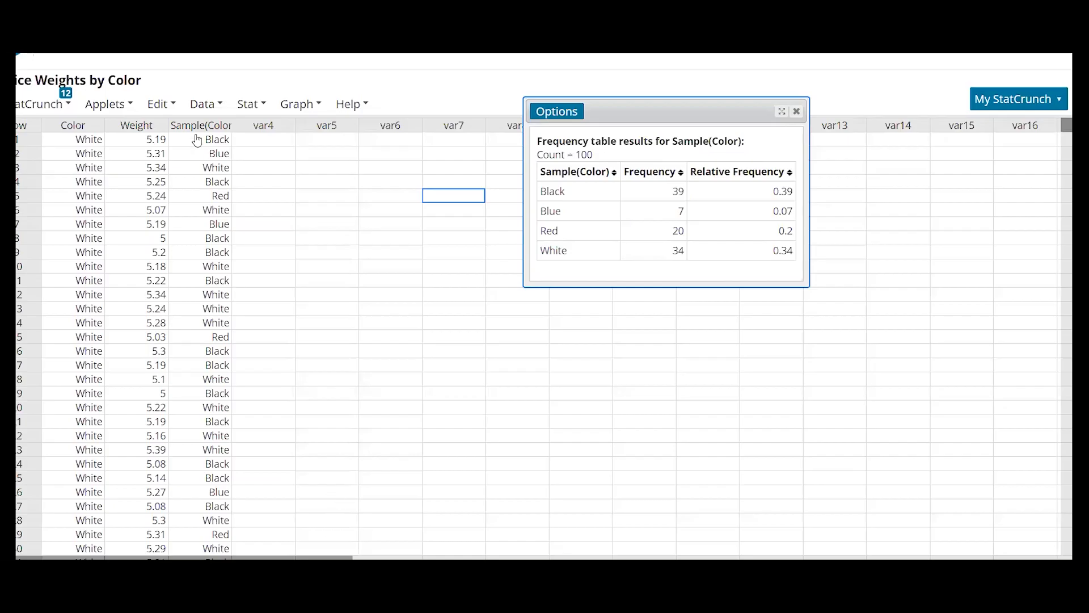
- Bootstrap a proportion from summary counts of 34 successes in 100 observations
{"action": "left_click", "coordinate": [128, 105]}
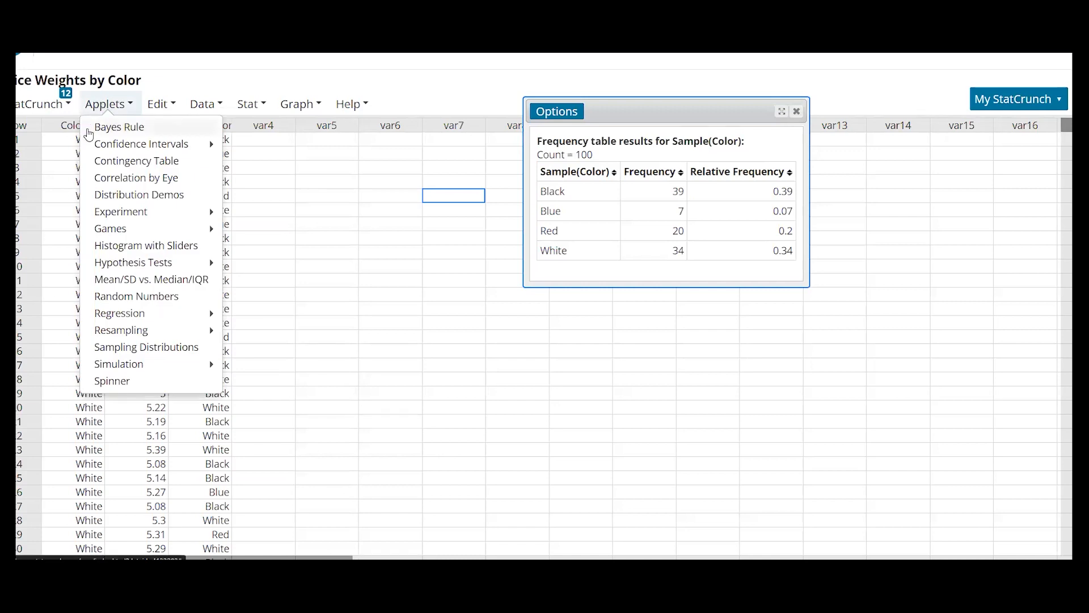
{"action": "mouse_move", "coordinate": [149, 330]}
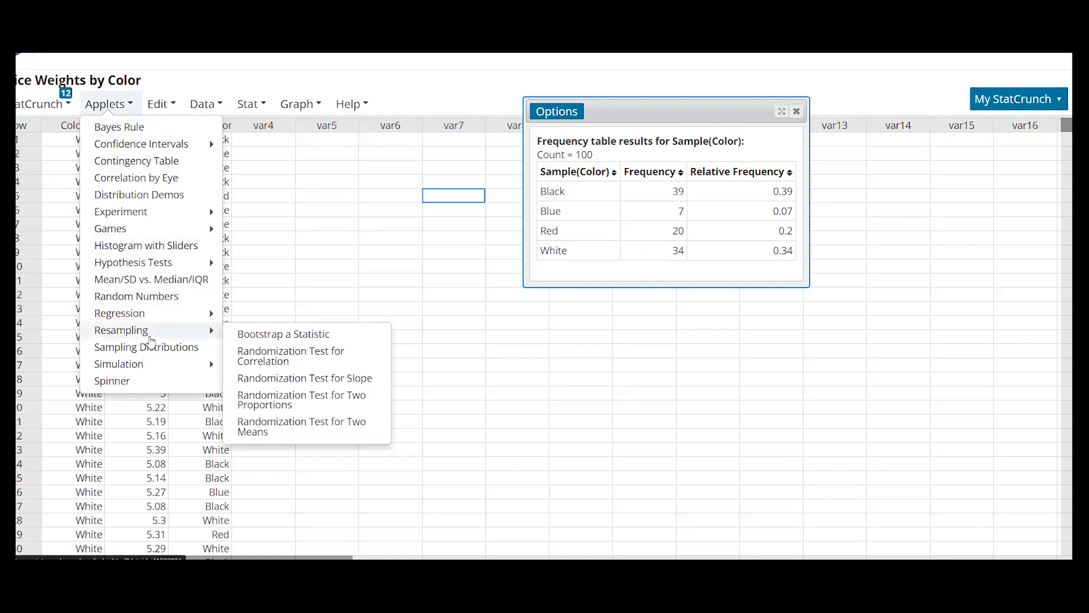
{"action": "left_click", "coordinate": [342, 337]}
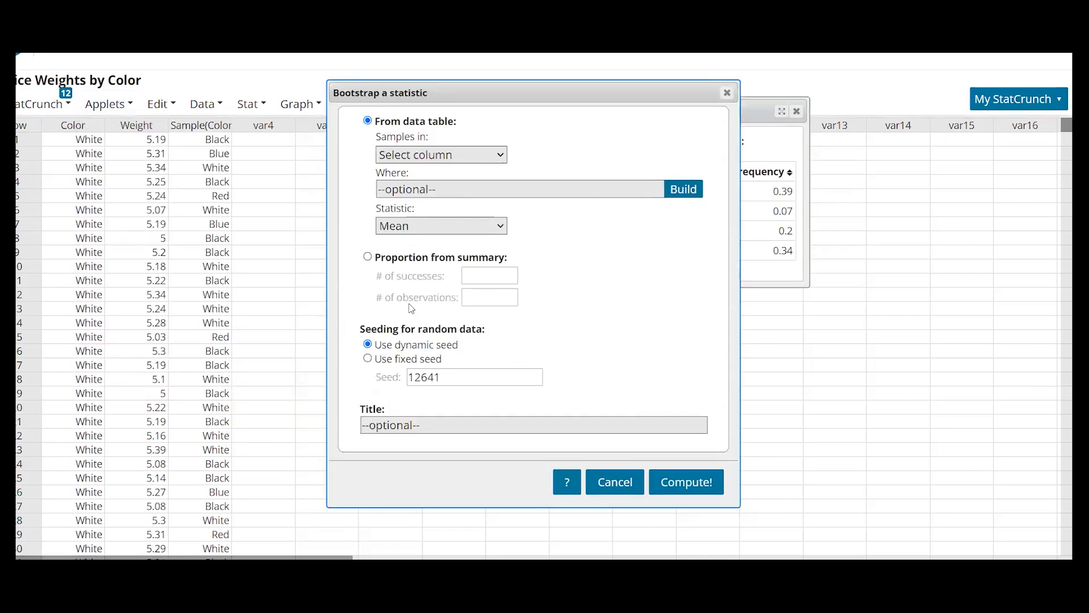
{"action": "left_click", "coordinate": [368, 257]}
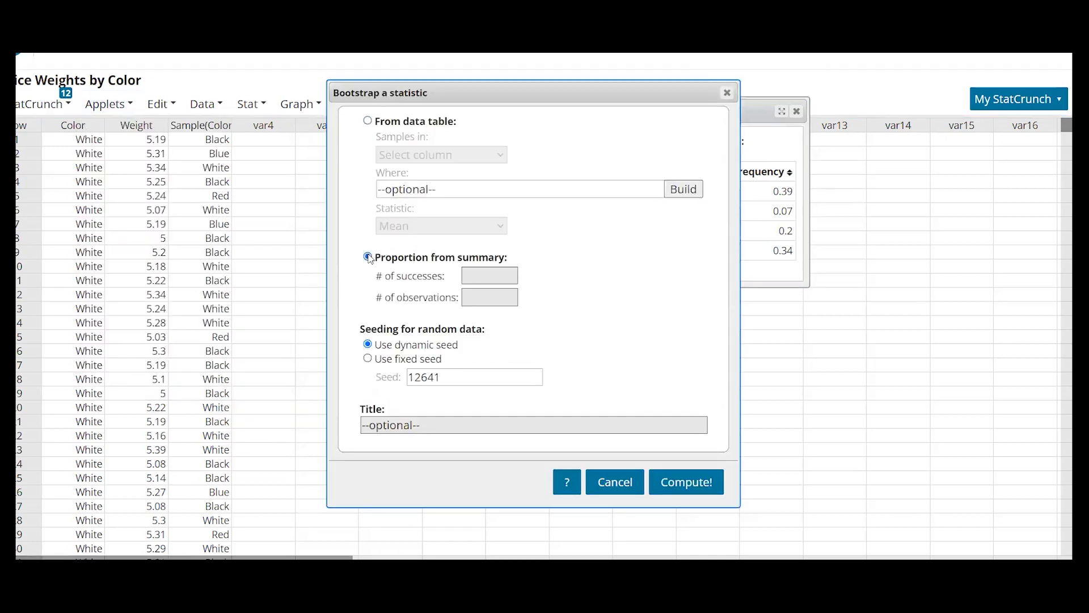
{"action": "left_click", "coordinate": [474, 276]}
{"action": "type", "text": "34"}
{"action": "left_click", "coordinate": [479, 297]}
{"action": "type", "text": "100"}
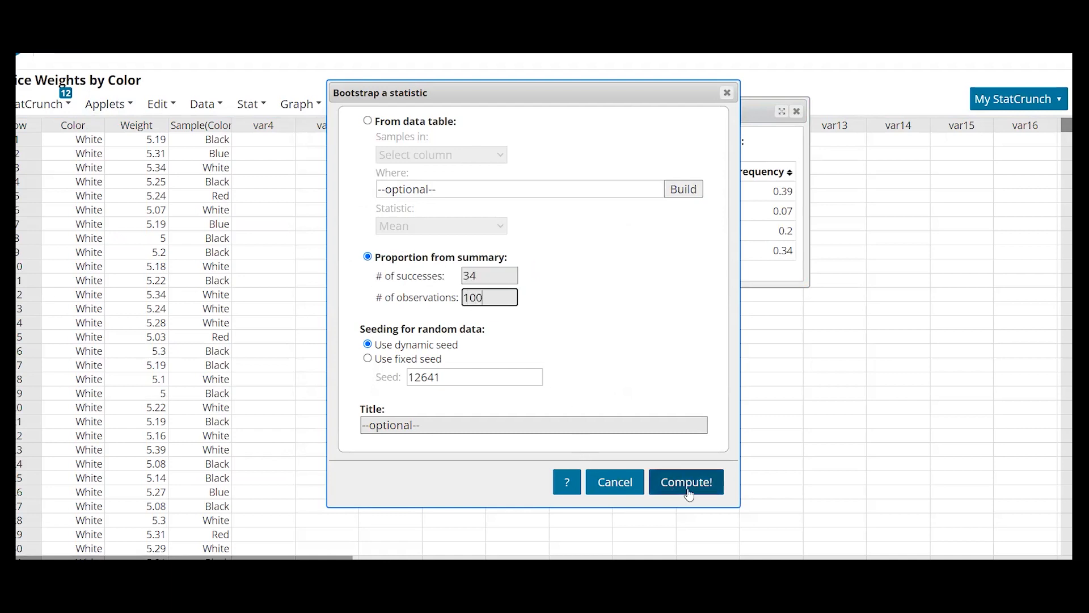
{"action": "left_click", "coordinate": [686, 480]}
- Move the bootstrap results into view and add 3000 more resamples
{"action": "left_click_drag", "start_coordinate": [575, 116], "coordinate": [341, 65]}
{"action": "left_click", "coordinate": [271, 121]}
{"action": "left_click", "coordinate": [271, 121]}
{"action": "left_click", "coordinate": [271, 120]}
{"action": "left_click", "coordinate": [270, 120]}
- Bring the bootstrap to 10000 resamples and enlarge the window to show the 2.5th and 97.5th percentiles
{"action": "left_click", "coordinate": [271, 117]}
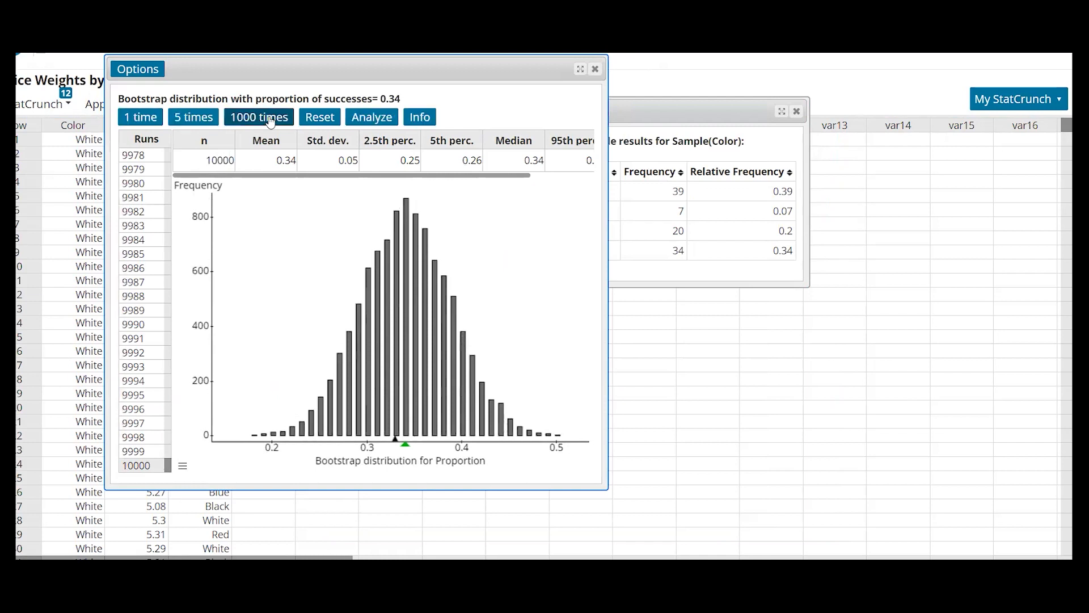
{"action": "left_click_drag", "start_coordinate": [604, 487], "coordinate": [781, 536]}
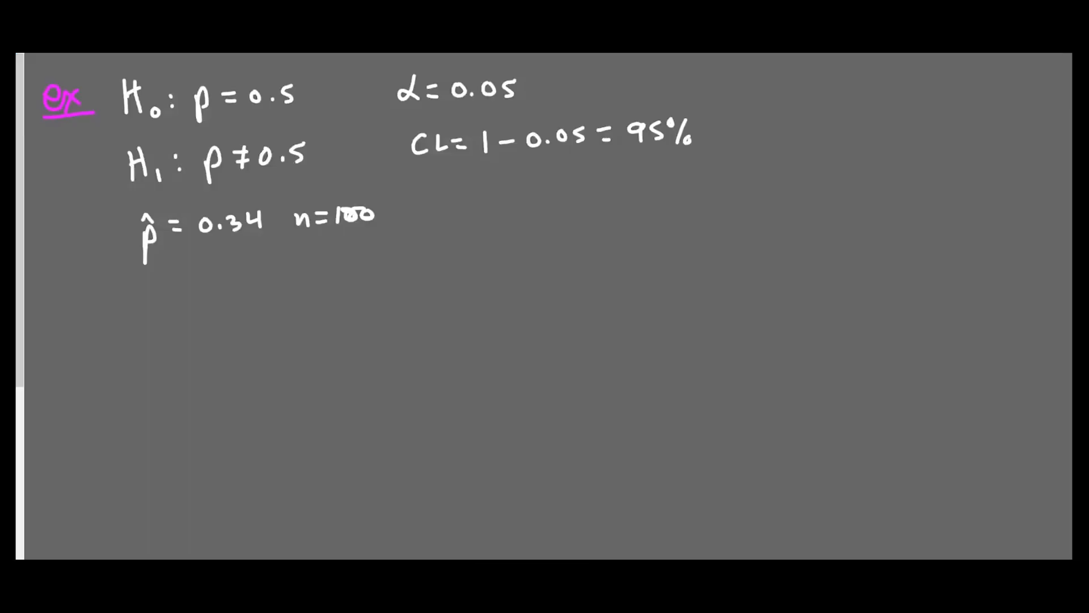
- Write the interval (0.25, 0.44) below the p̂ = 0.34 line
{"action": "mouse_move", "coordinate": [164, 284]}
{"action": "left_mouse_down"}
{"action": "mouse_move", "coordinate": [155, 320]}
{"action": "mouse_move", "coordinate": [188, 287]}
{"action": "mouse_move", "coordinate": [231, 301]}
{"action": "mouse_move", "coordinate": [279, 291]}
{"action": "mouse_move", "coordinate": [287, 277]}
{"action": "mouse_move", "coordinate": [300, 309]}
{"action": "left_mouse_up"}
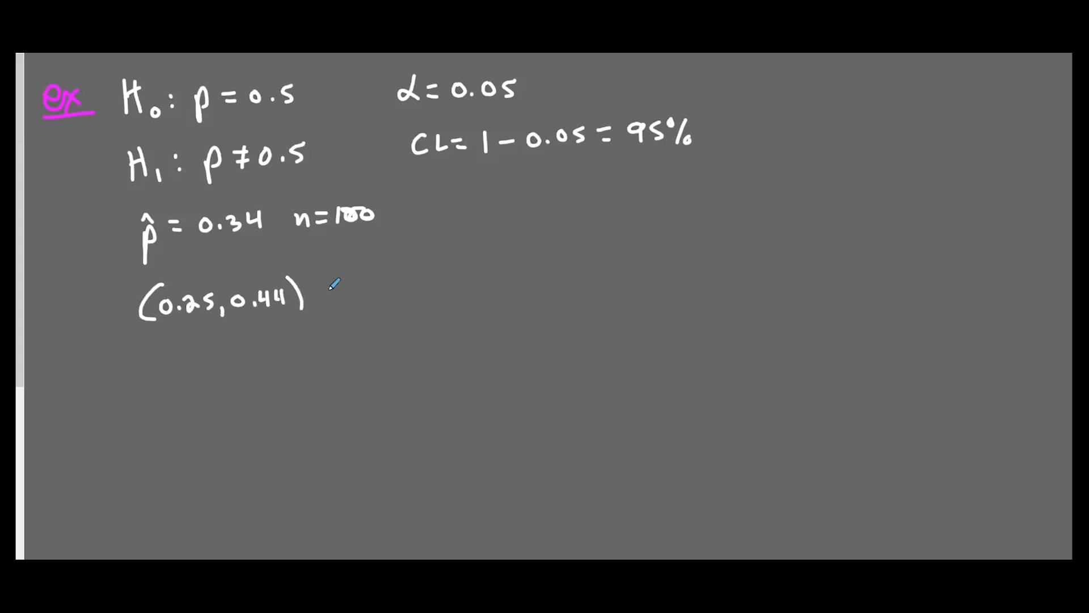